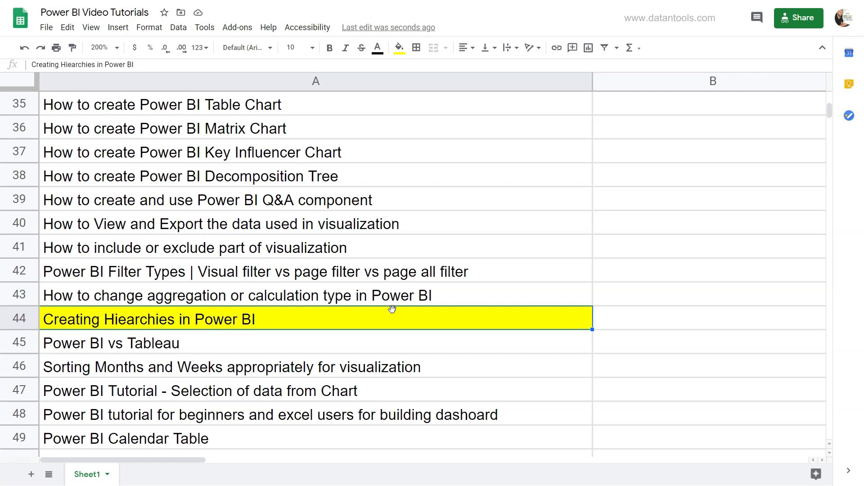
Scroll through the Power BI Video Tutorials list in Google Sheets.
scroll(384, 318, "up", 3)
scroll(384, 318, "up", 3)
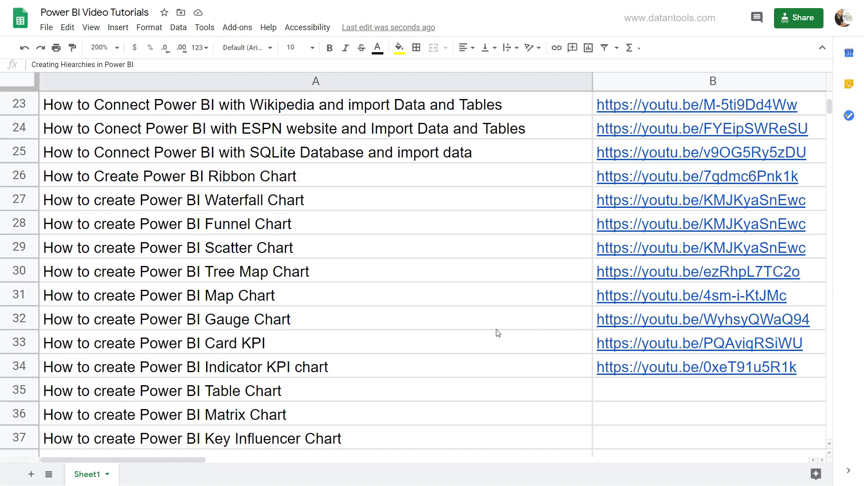
scroll(498, 333, "down", 5)
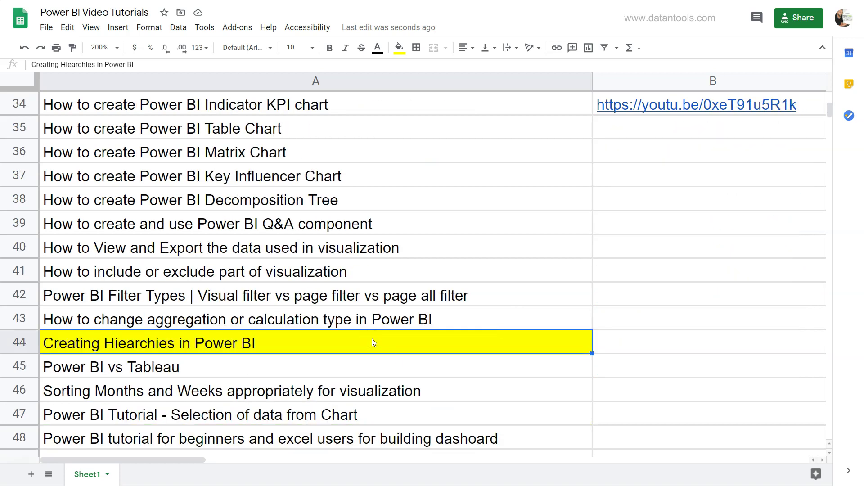
Insert a clustered column chart at the centre of Page 3 showing Sales by Product Category.
key("alt+Tab")
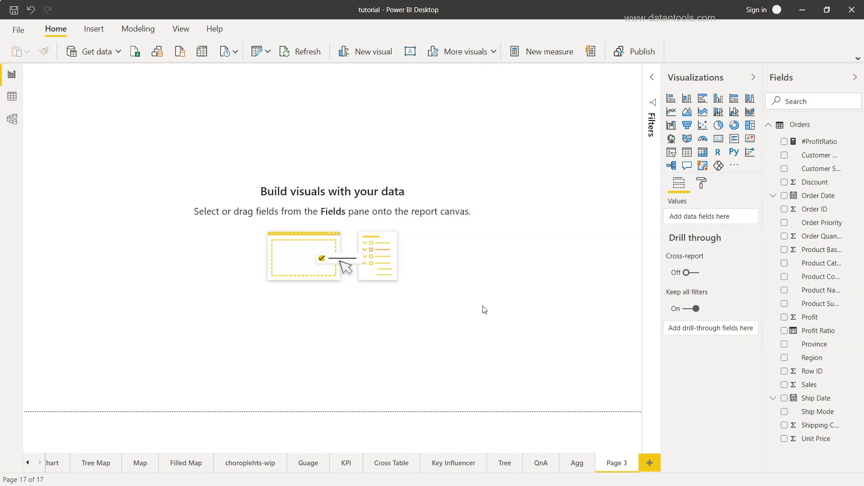
left_click(719, 98)
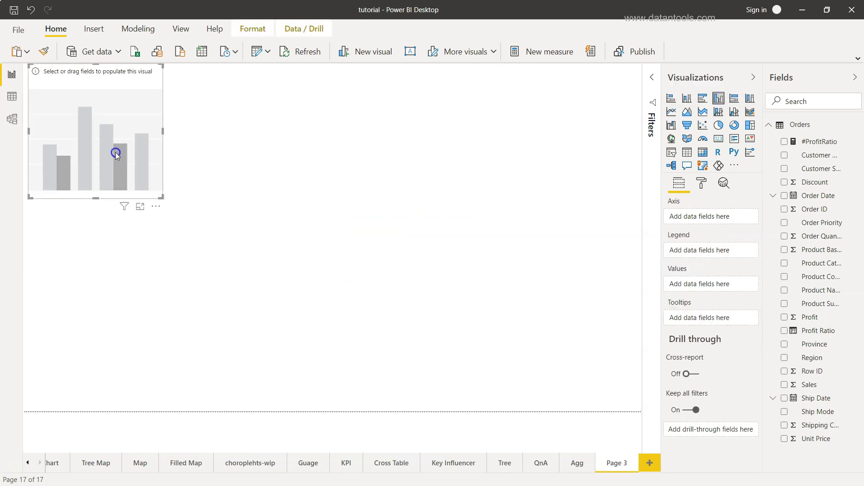
left_click_drag(115, 155, 376, 285)
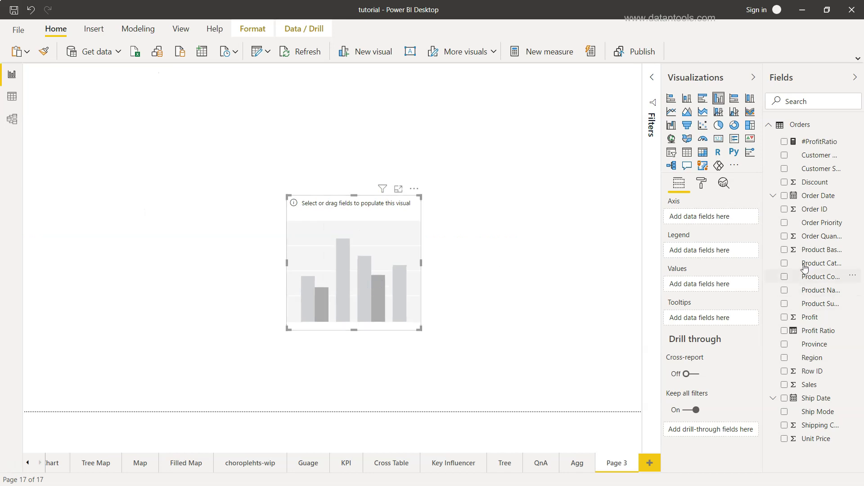
left_click(784, 263)
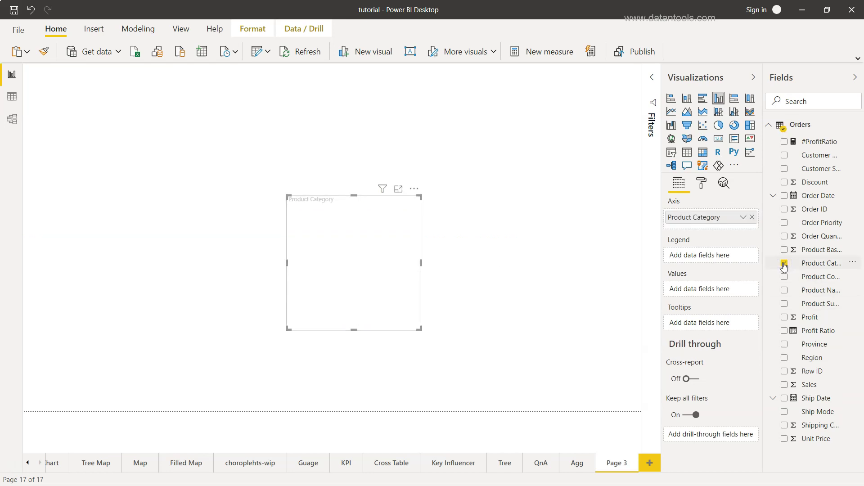
left_click(785, 385)
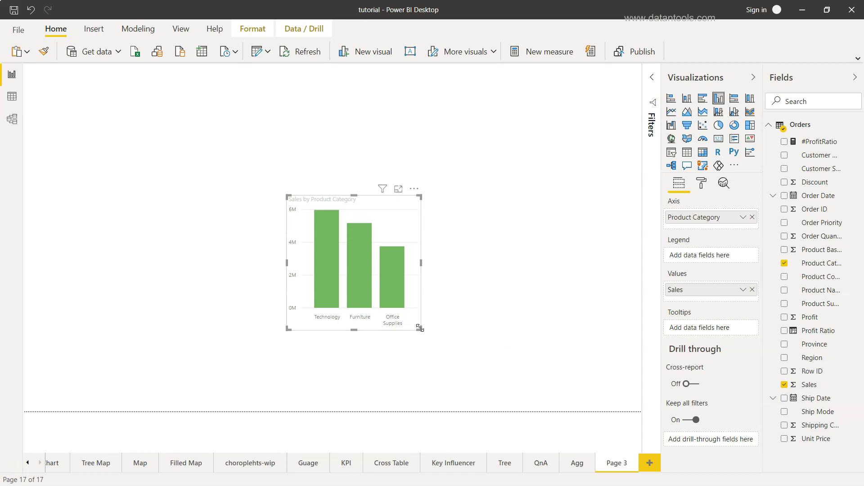
Enlarge the chart, then test highlighting the Furniture and Technology columns.
left_click_drag(420, 330, 530, 367)
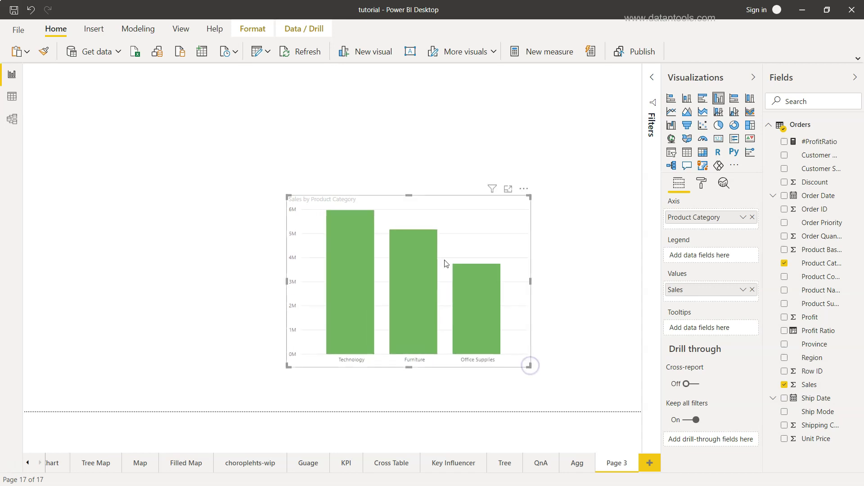
left_click(420, 270)
left_click(420, 270)
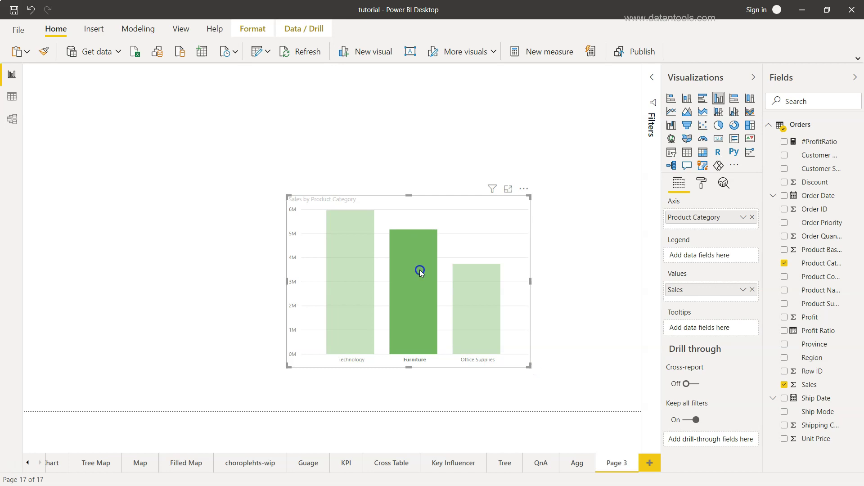
left_click(352, 270)
left_click(352, 270)
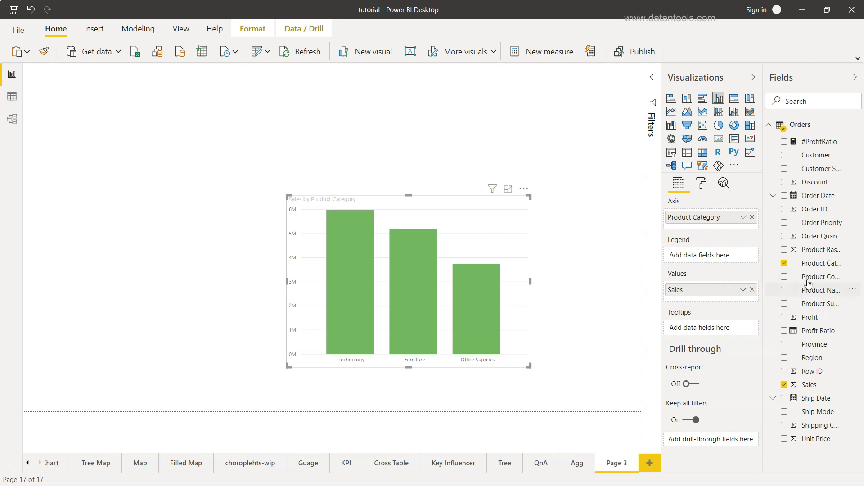
Add Product Sub-Category and place it beneath Product Category in the chart's Axis well.
left_click(783, 305)
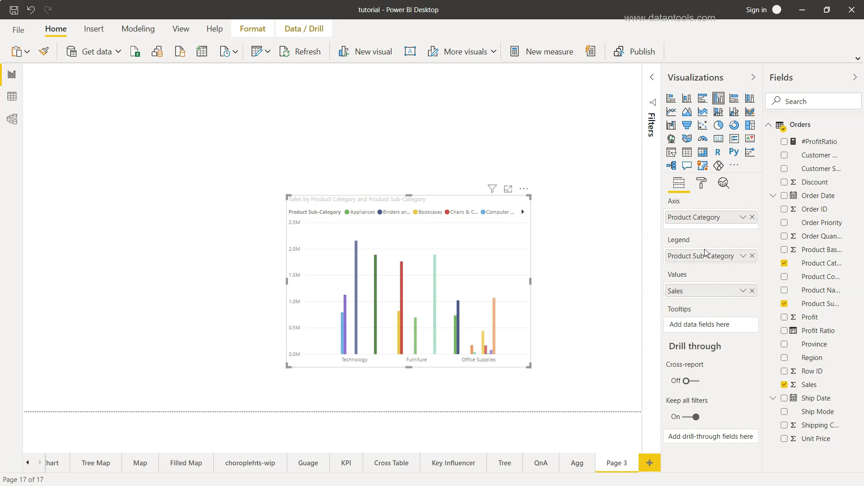
left_click_drag(705, 260, 704, 230)
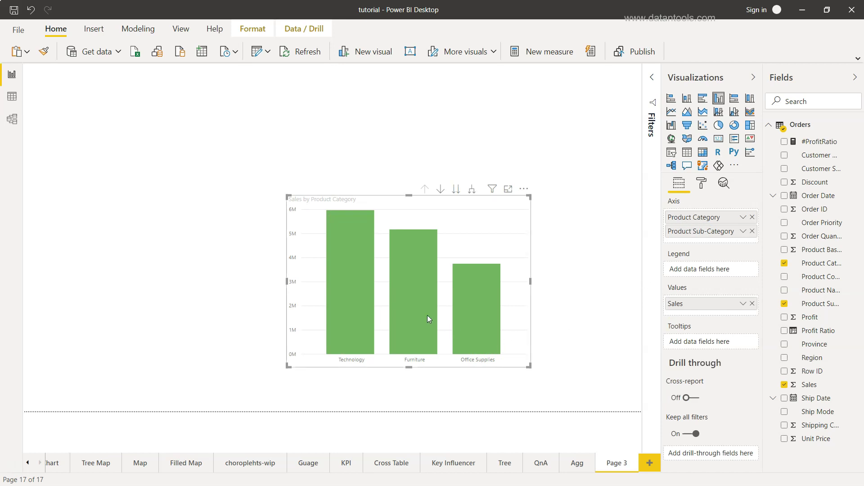
Check the Furniture column's tooltip and highlight, then switch on the chart's drill-down mode.
mouse_move(414, 348)
mouse_move(419, 291)
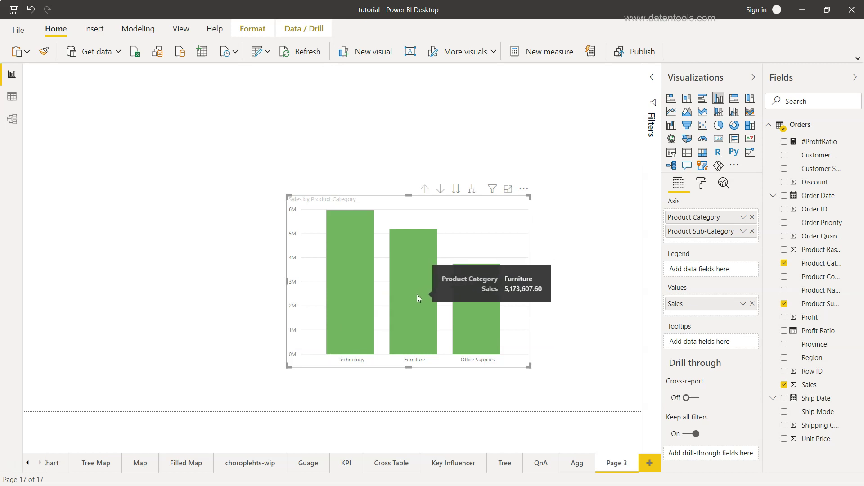
left_click(417, 294)
left_click(416, 294)
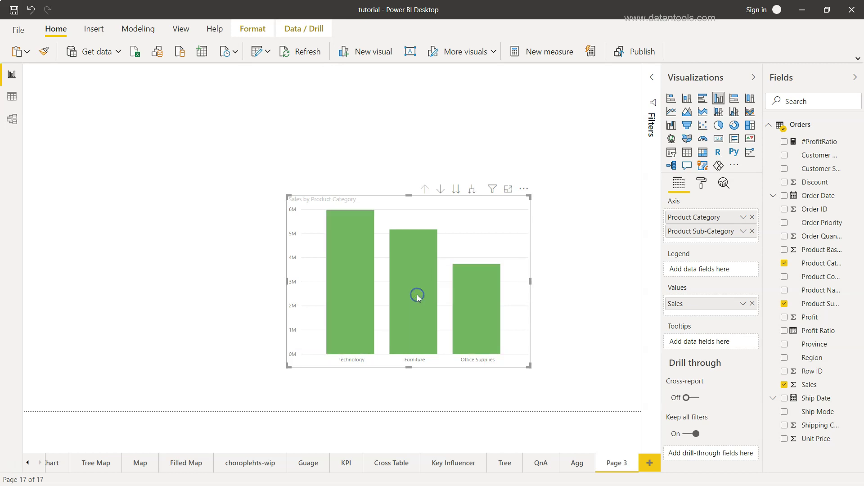
left_click(441, 191)
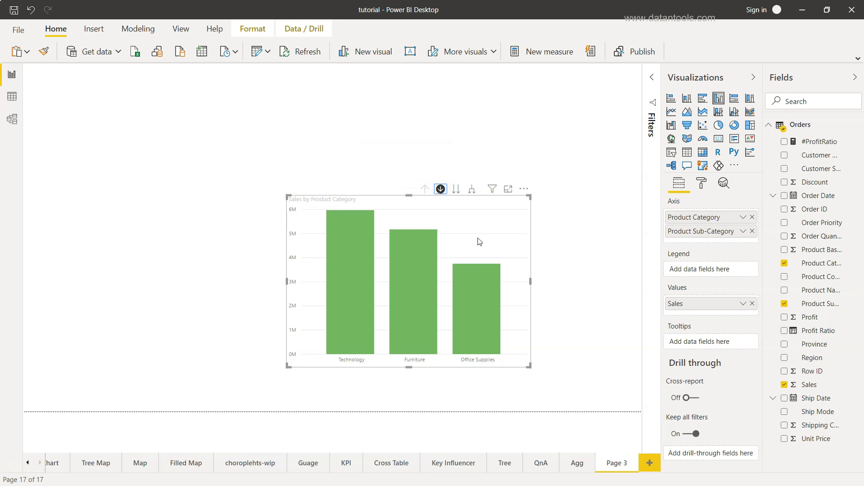
mouse_move(487, 310)
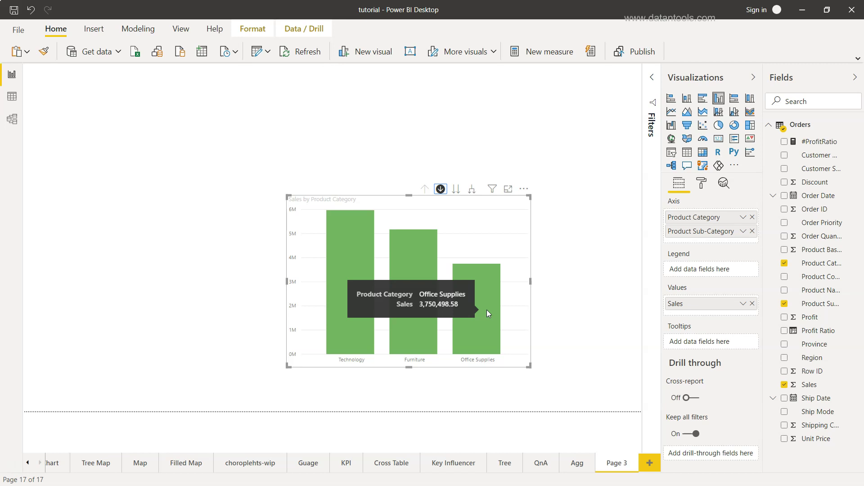
Drill into Office Supplies and Technology sub-categories, returning to the category level each time.
left_click(487, 310)
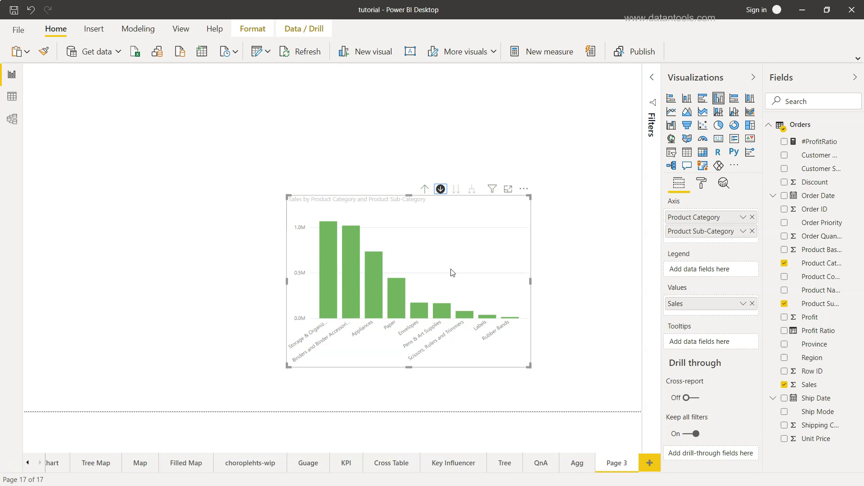
left_click(425, 189)
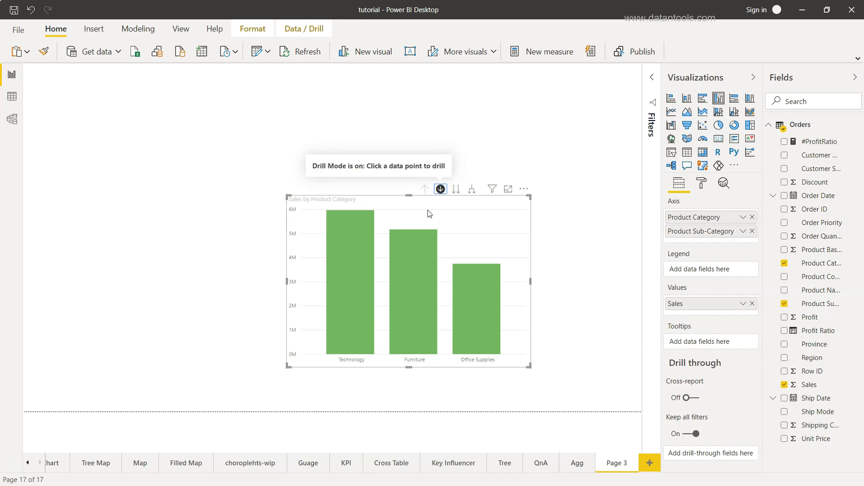
left_click(349, 284)
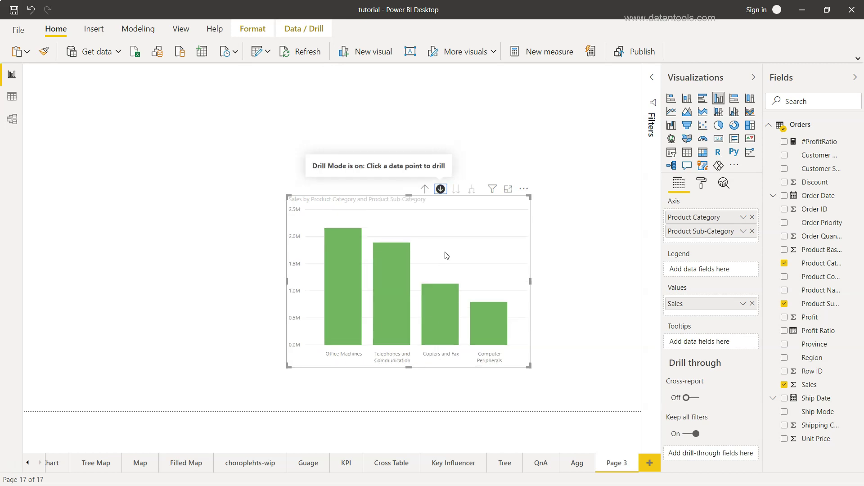
left_click(425, 190)
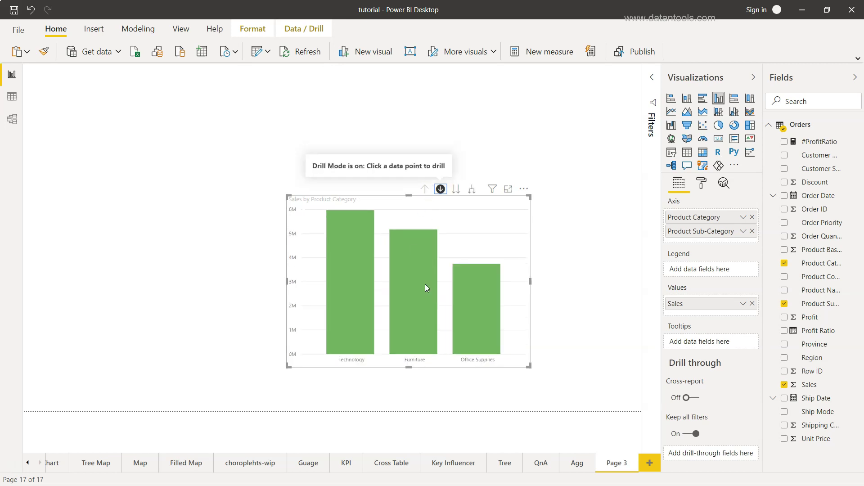
mouse_move(427, 300)
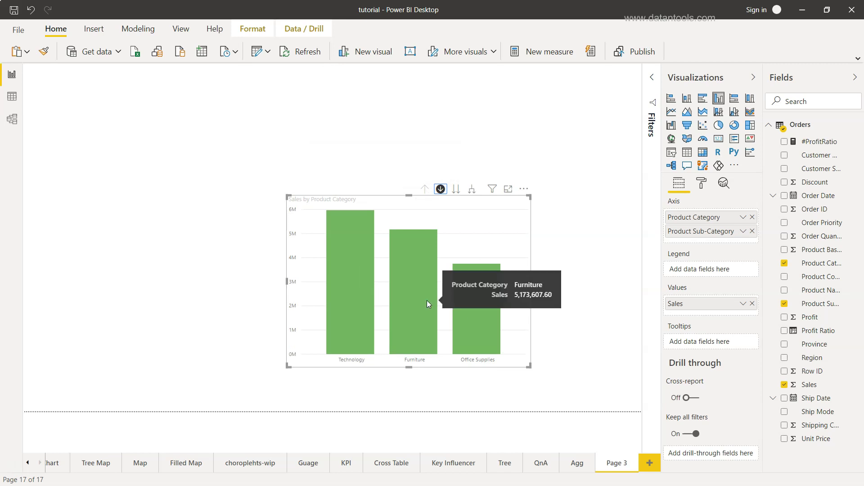
Expand the chart to all seventeen sub-categories and move it to the canvas's upper left.
left_click(456, 191)
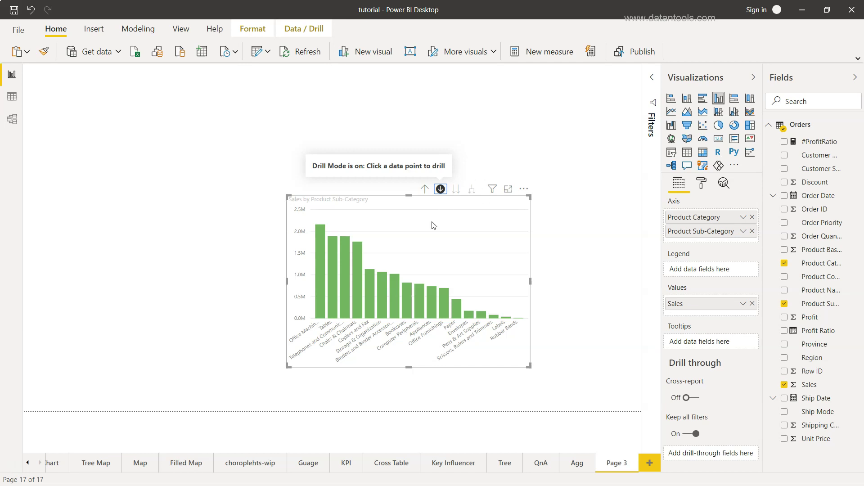
left_click_drag(432, 224, 214, 167)
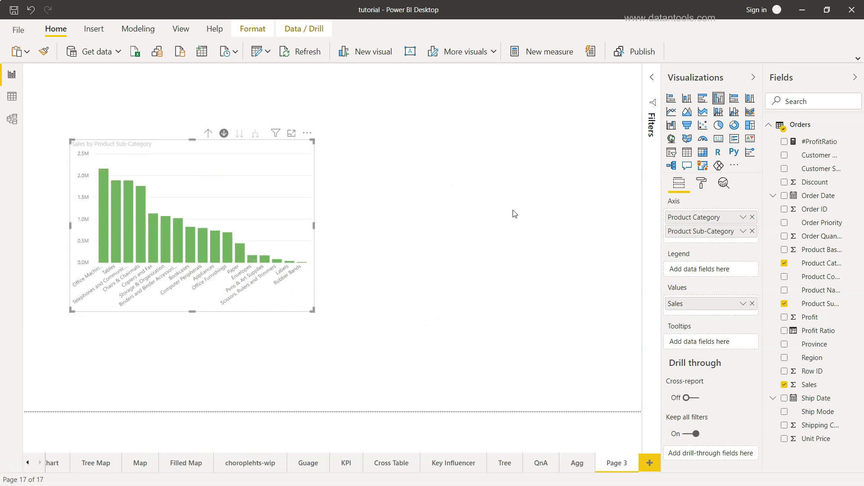
Convert the chart to a matrix, test drilling into Technology, then list all seventeen sub-categories.
left_click(704, 153)
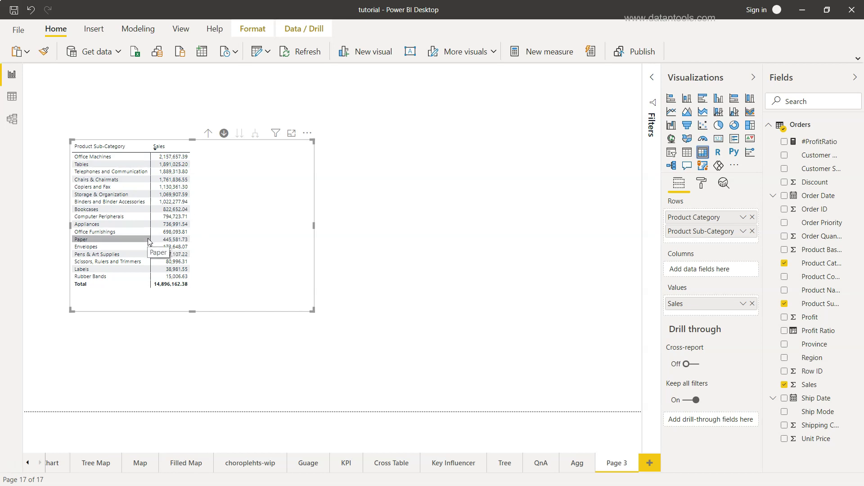
left_click(208, 133)
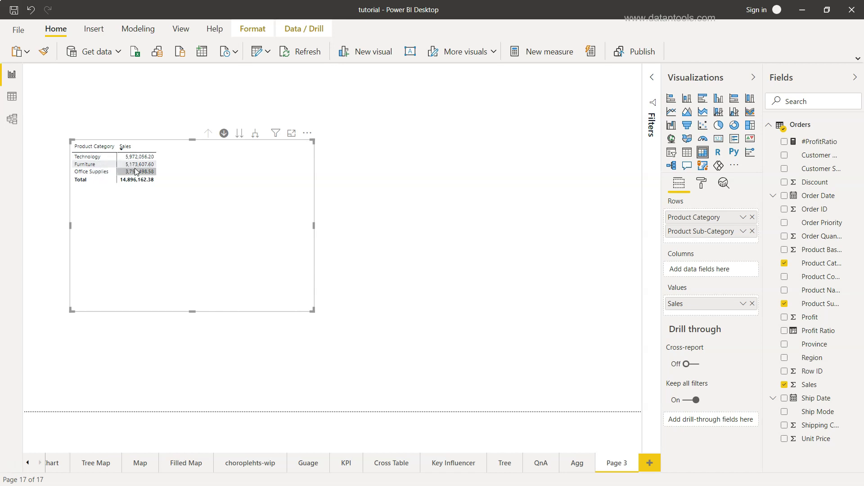
mouse_move(136, 171)
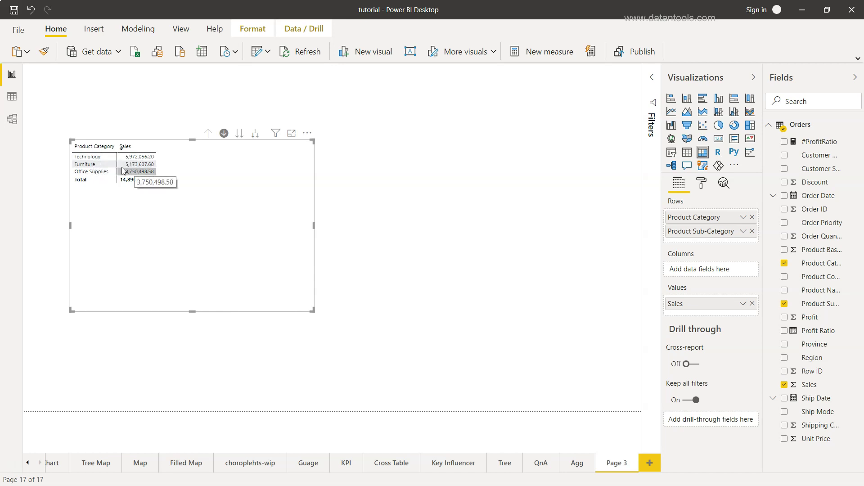
left_click(97, 157)
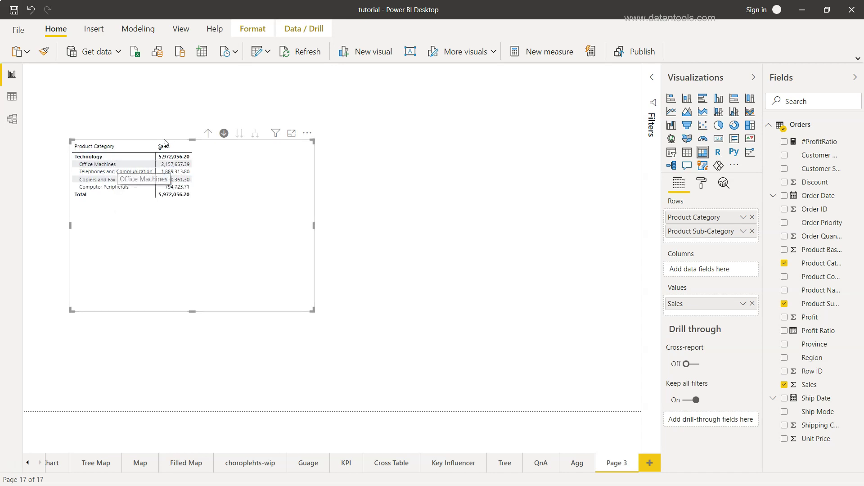
left_click(209, 134)
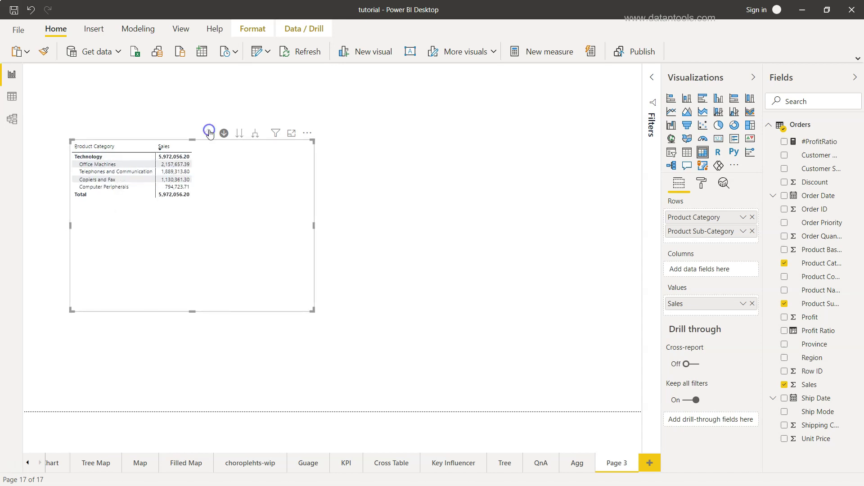
left_click(240, 135)
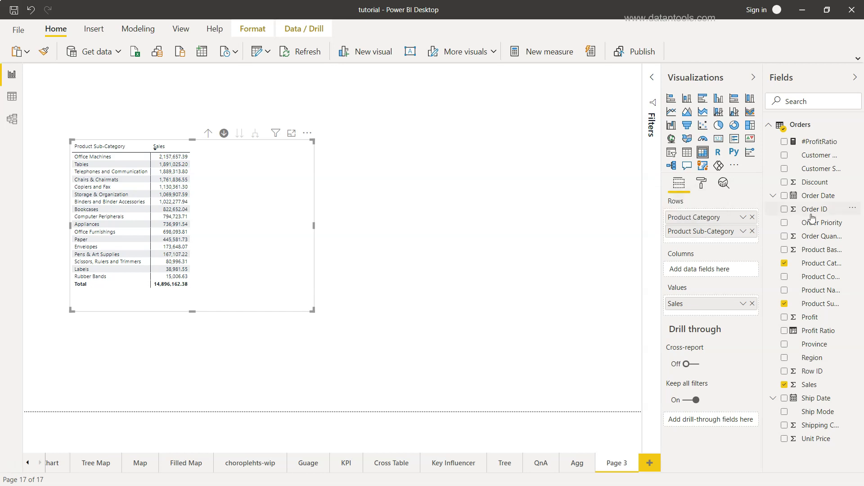
Add Product Name under Product Sub-Category in Rows and drill into Bookcases (total 822,652.04).
left_click_drag(816, 291, 717, 243)
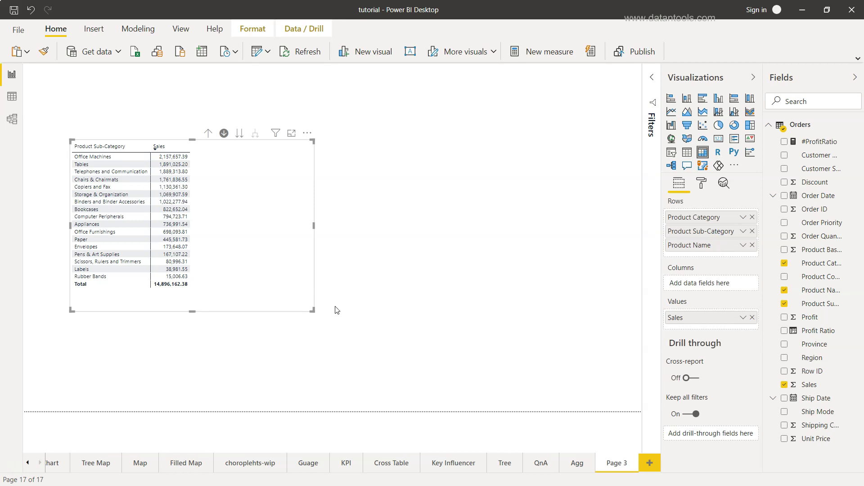
left_click(90, 211)
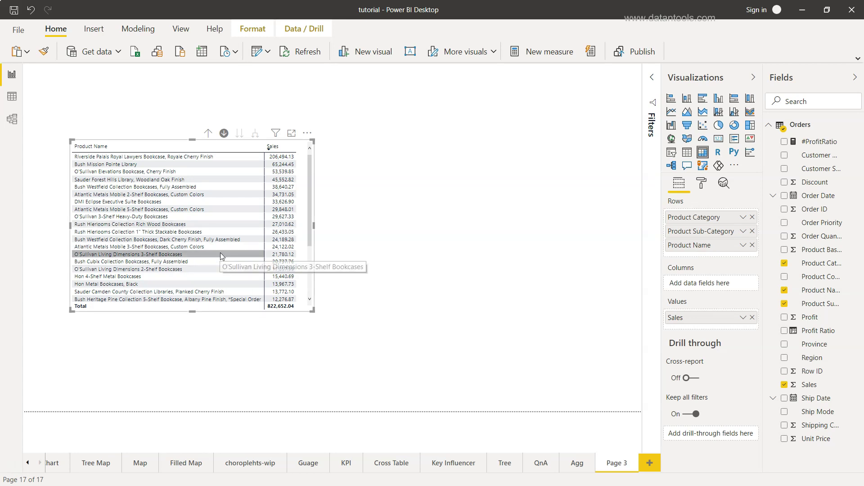
scroll(221, 255, "down", 5)
scroll(221, 255, "up", 5)
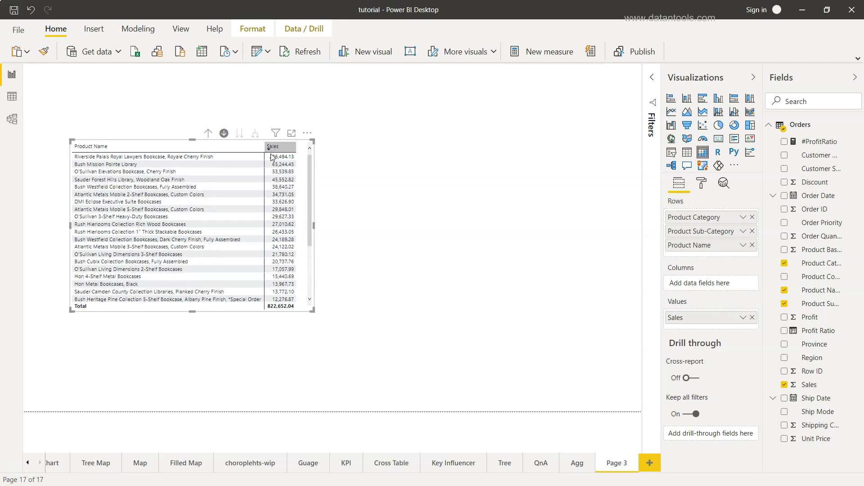